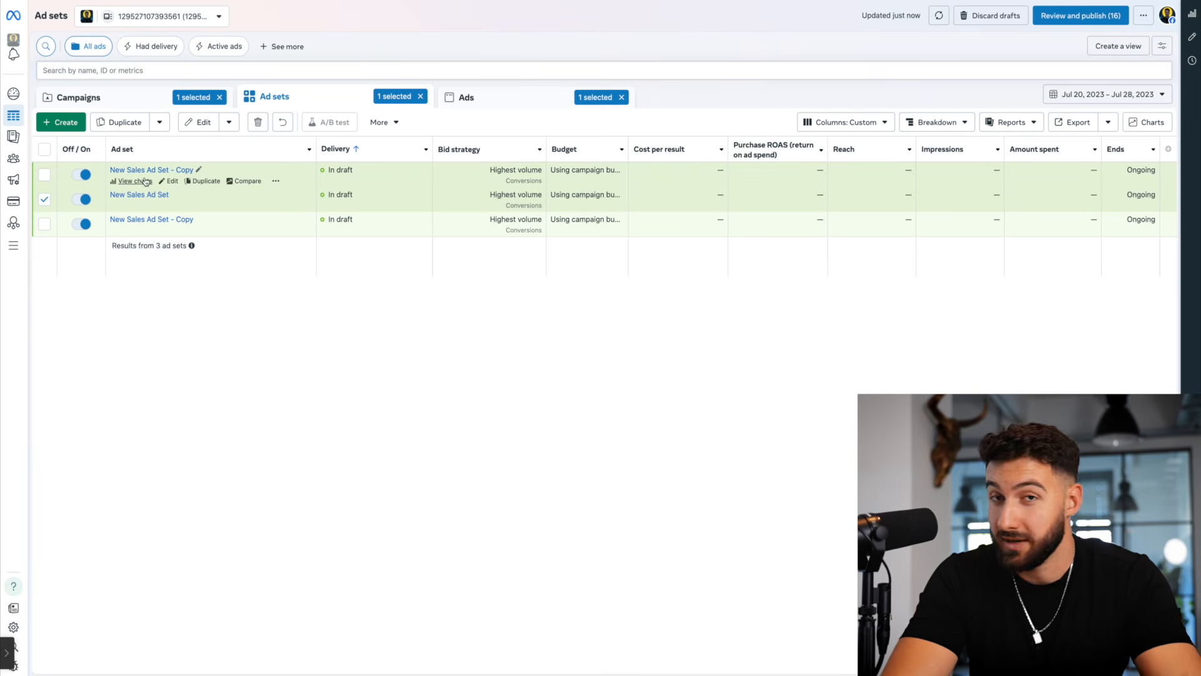
Clear the New Sales Ad Set selection, go to the campaigns list and read the Purchase ROAS column's explanation.
left_click(45, 201)
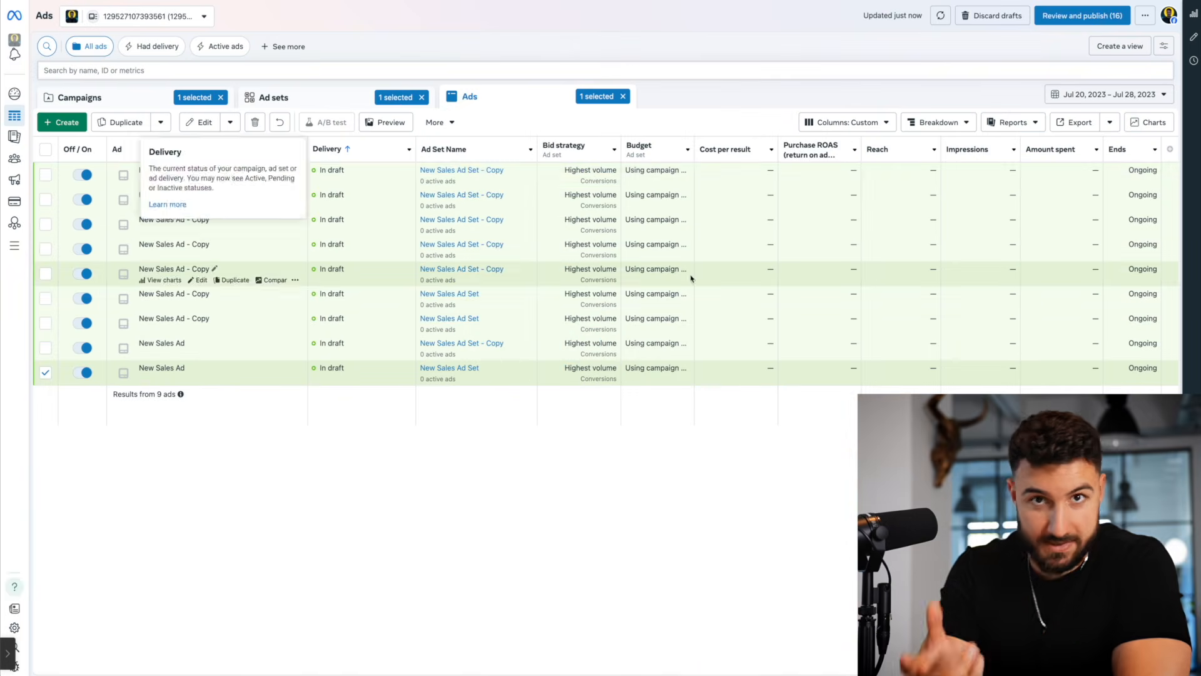
left_click(118, 97)
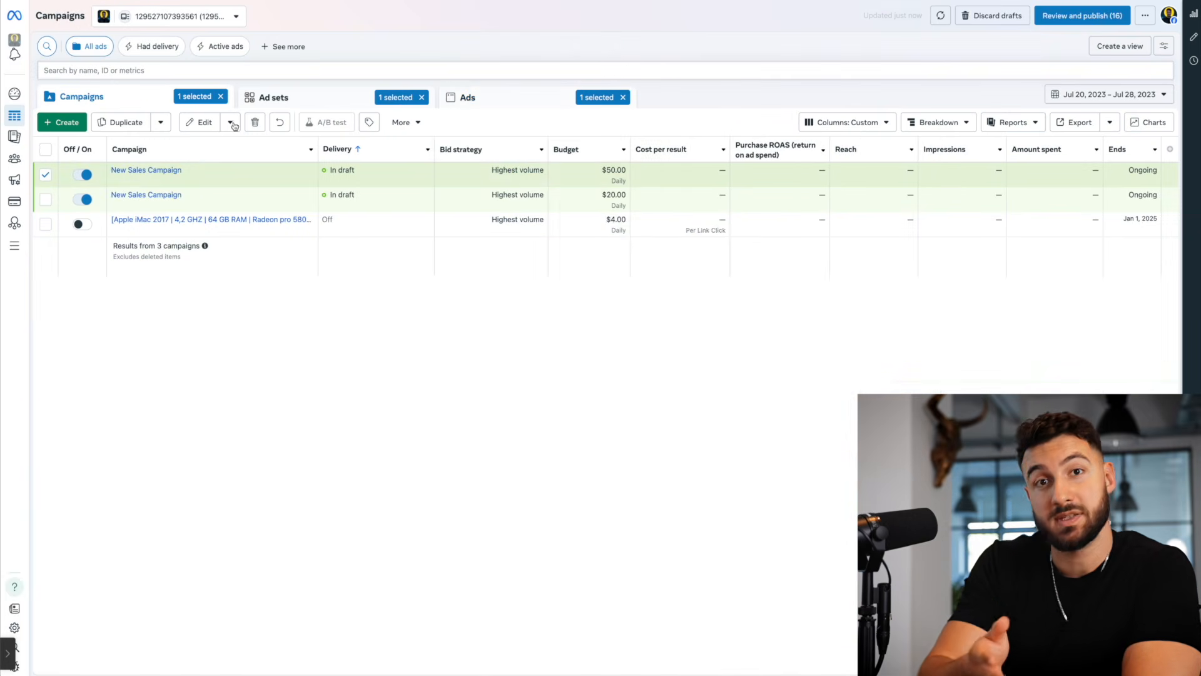
mouse_move(791, 147)
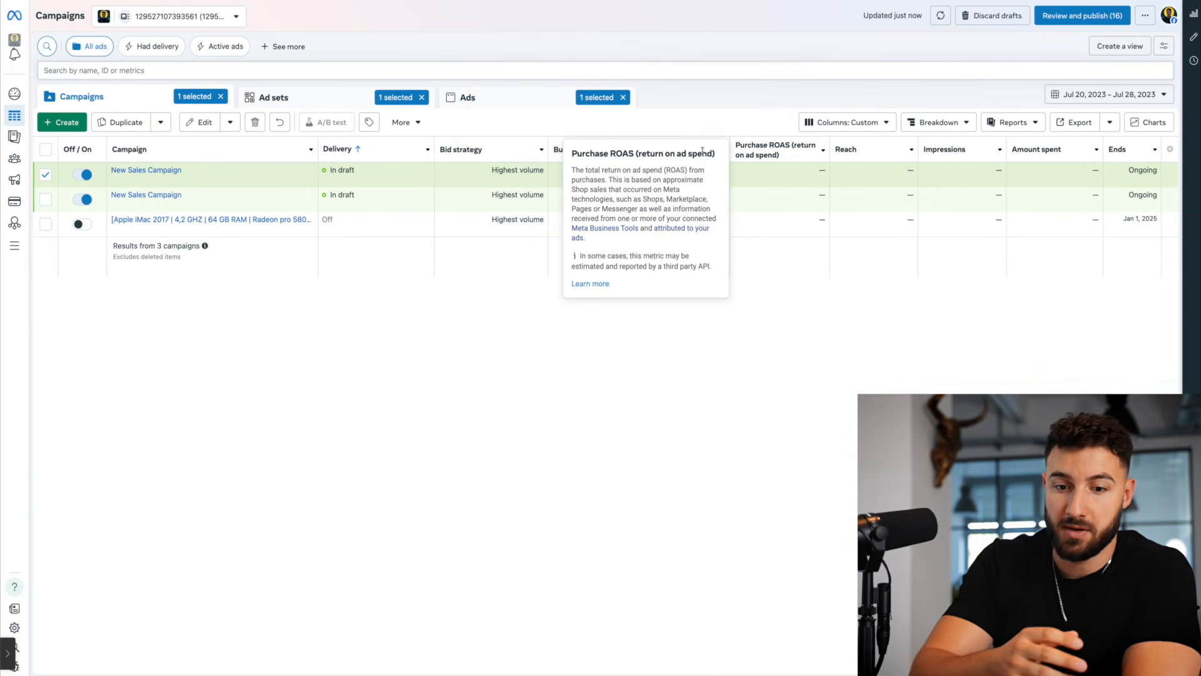
left_click_drag(579, 170, 677, 180)
left_click_drag(572, 153, 701, 241)
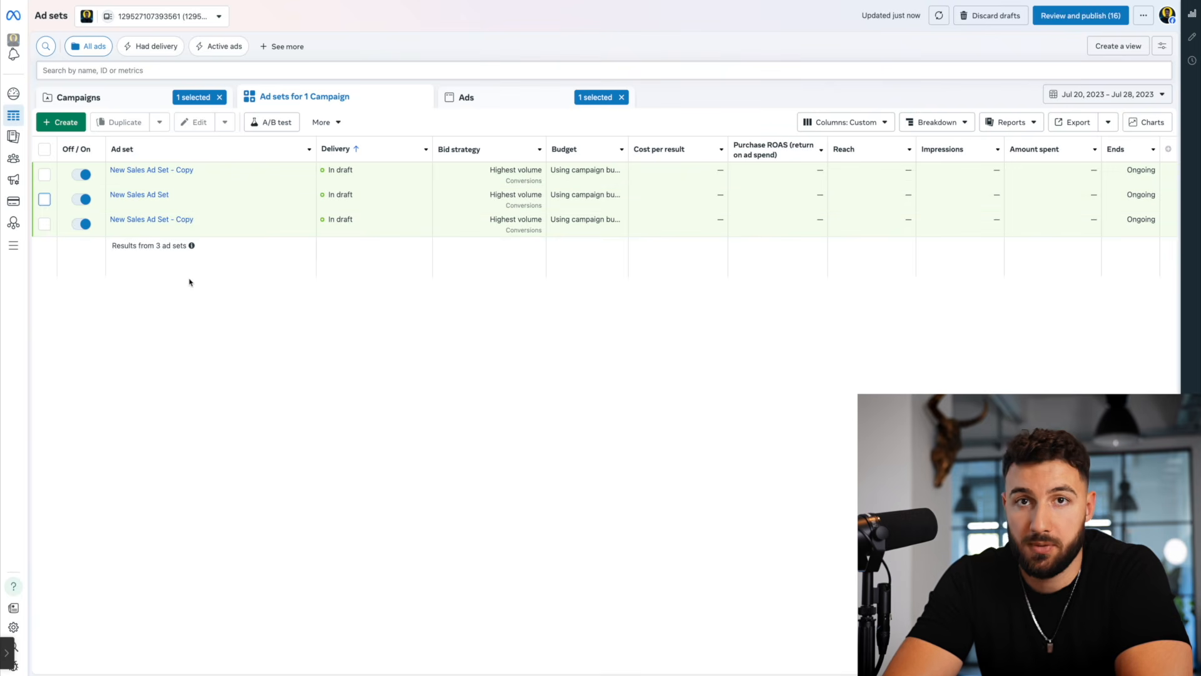
Turn off New Sales Ad Set and the New Sales Ad Set - Copy listed below it.
left_click(79, 200)
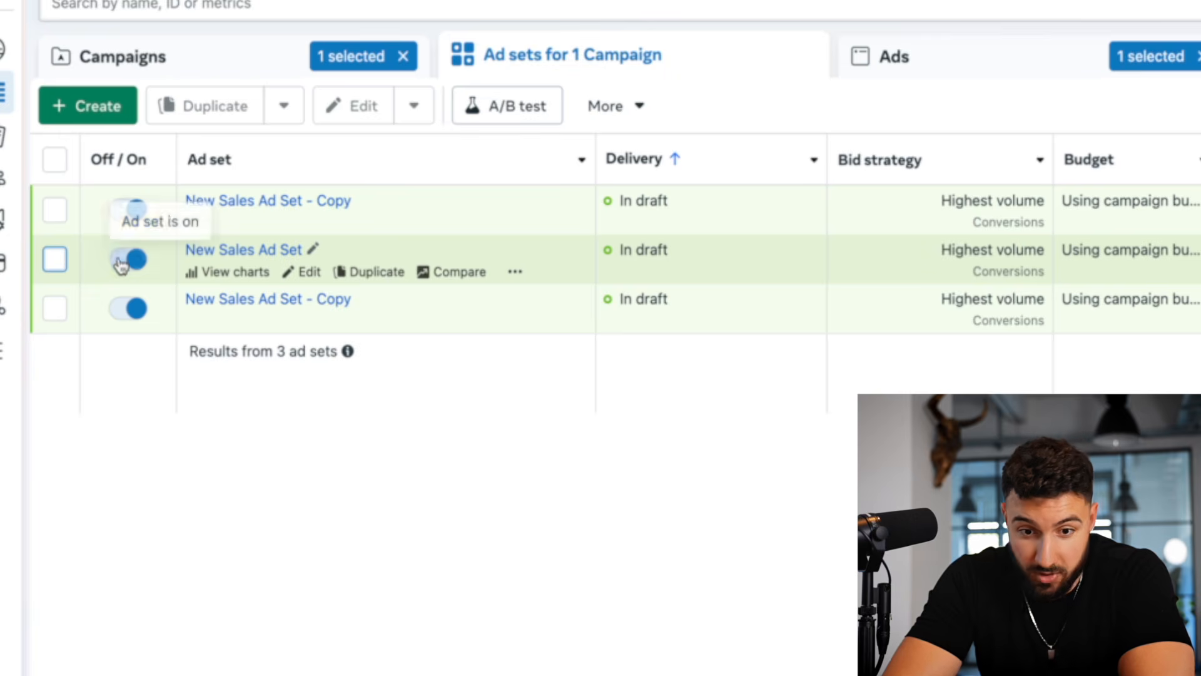
left_click(128, 257)
left_click(134, 308)
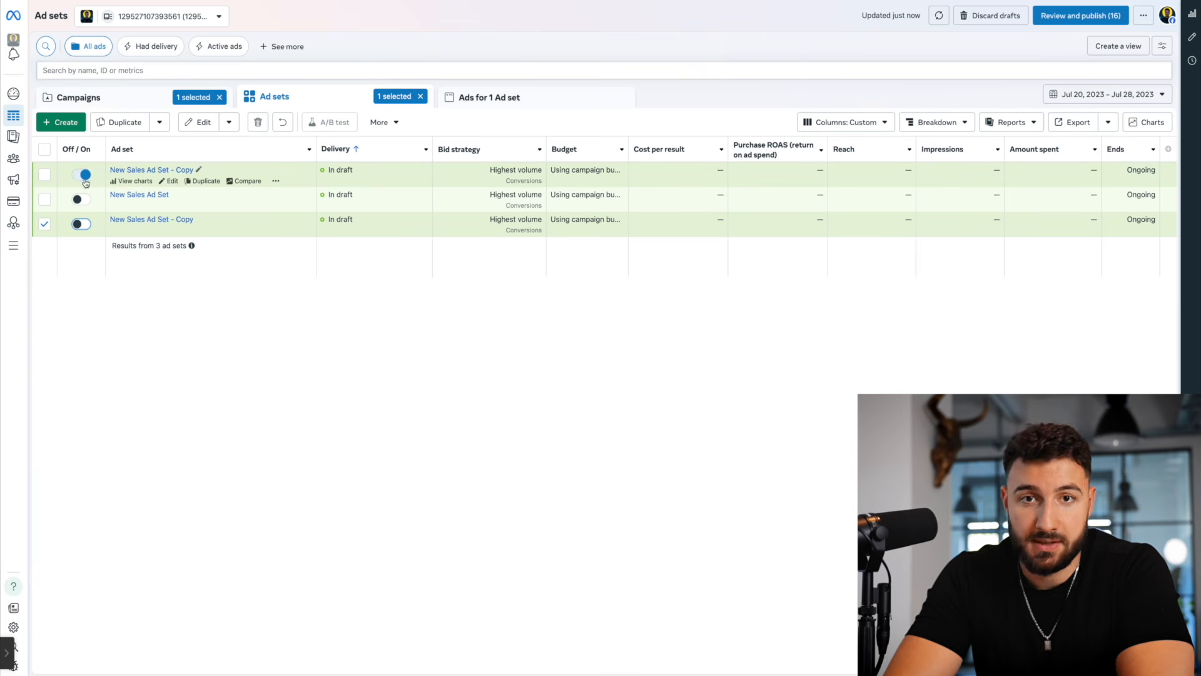
Duplicate New Sales Ad Set twice within its original New Sales Campaign, keeping existing reactions, comments and shares.
mouse_move(255, 181)
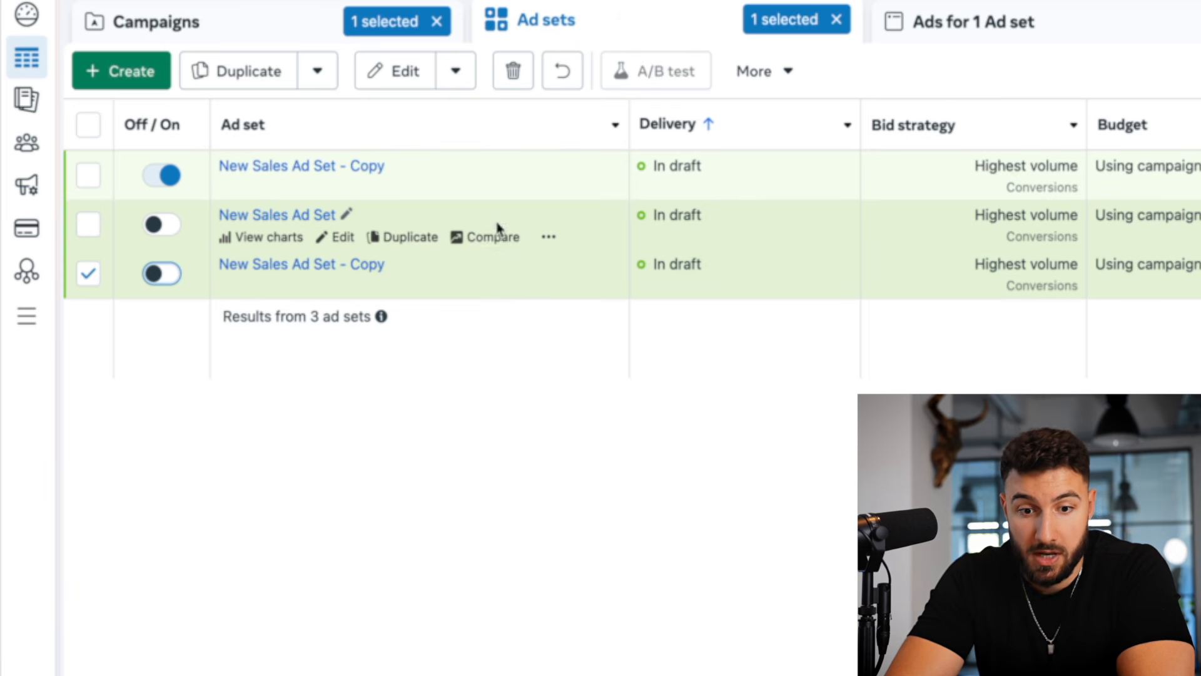
left_click(414, 238)
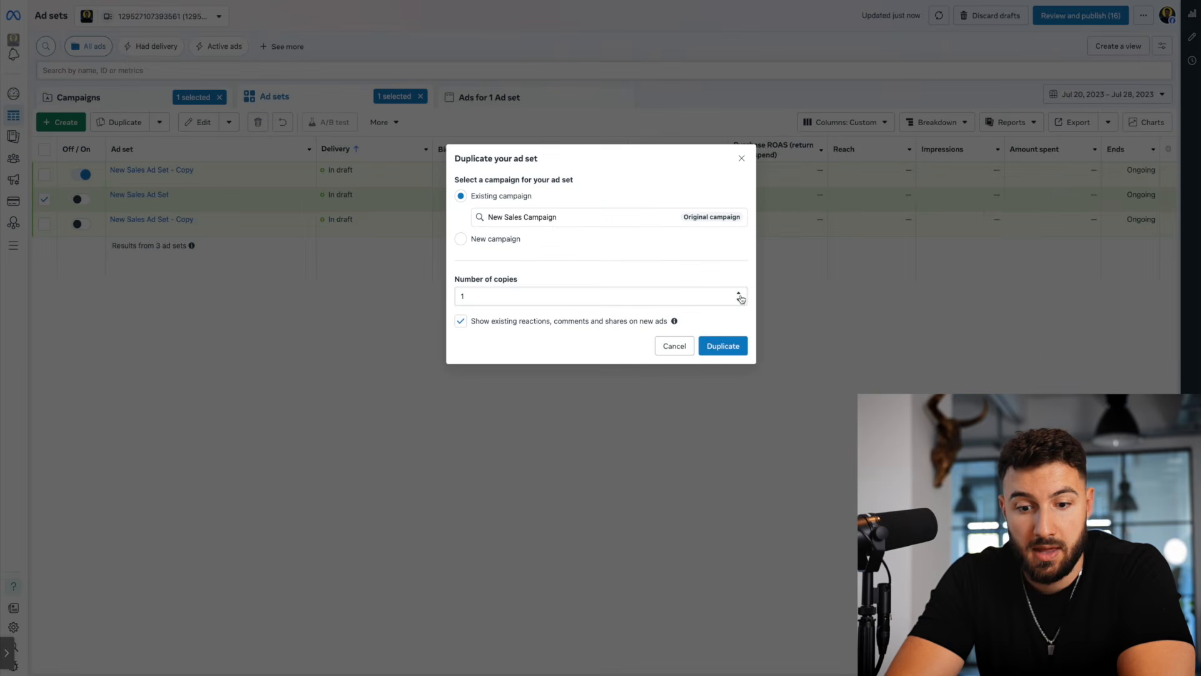
left_click(739, 292)
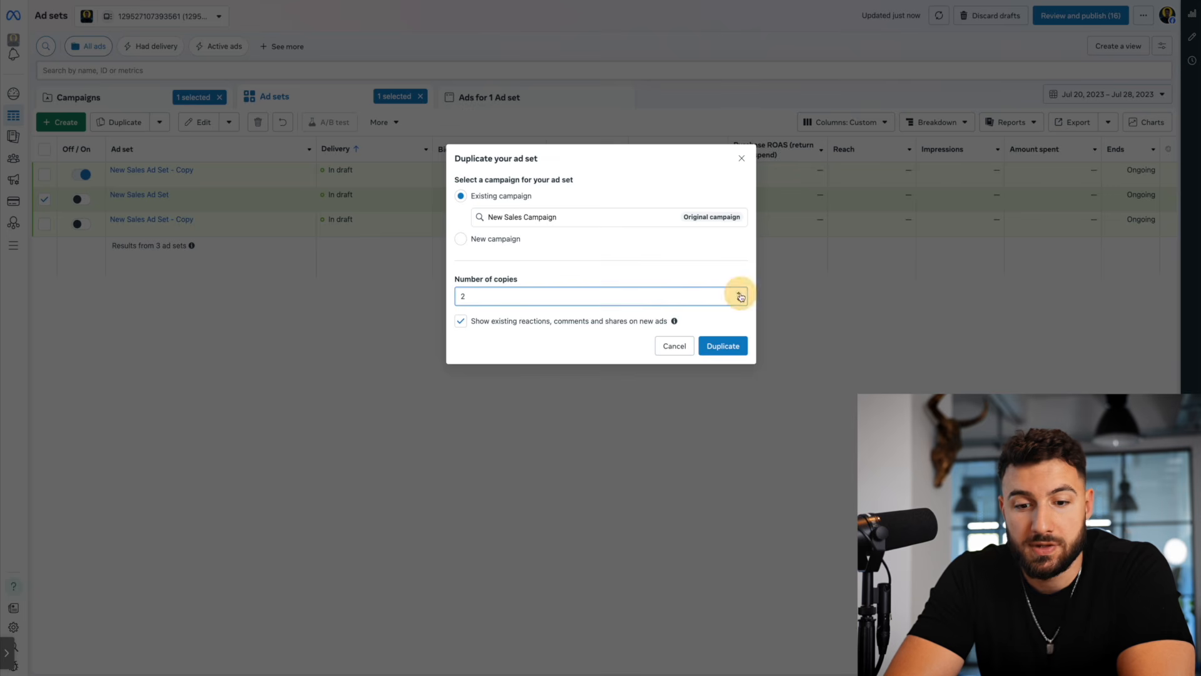
left_click(723, 346)
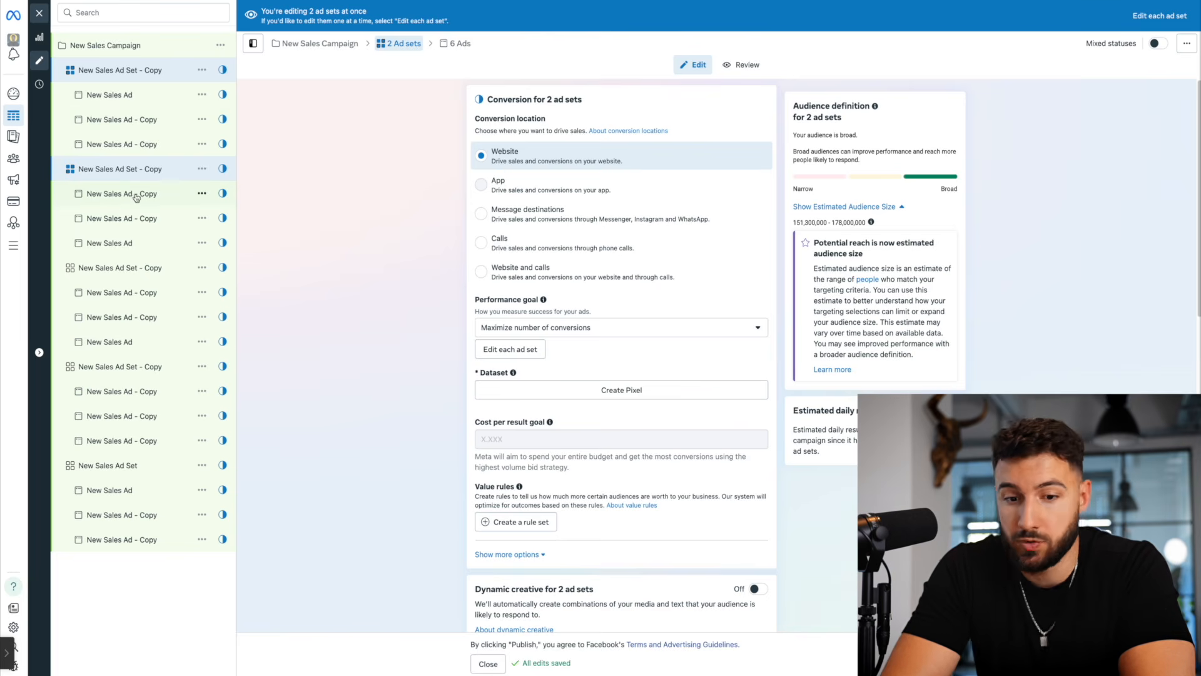
Review the New Sales Ad - Copy ads in the fourth ad set, including their format and destination settings.
left_click(127, 393)
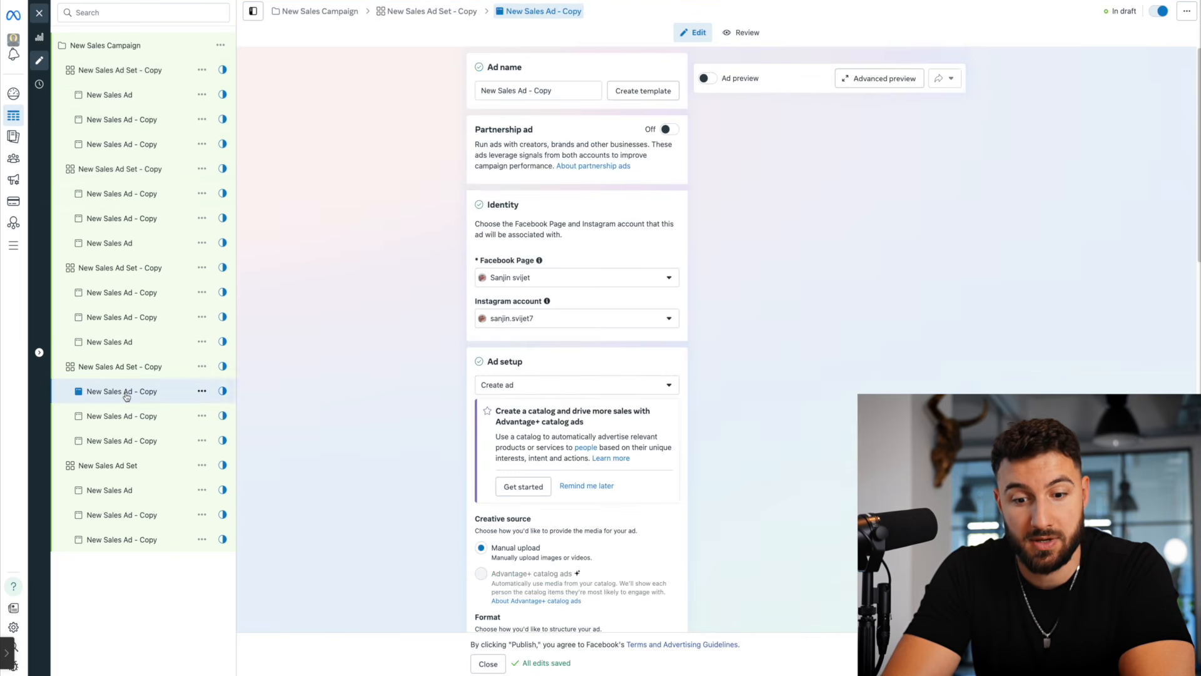
scroll(594, 369, "down", 5)
scroll(593, 369, "down", 1)
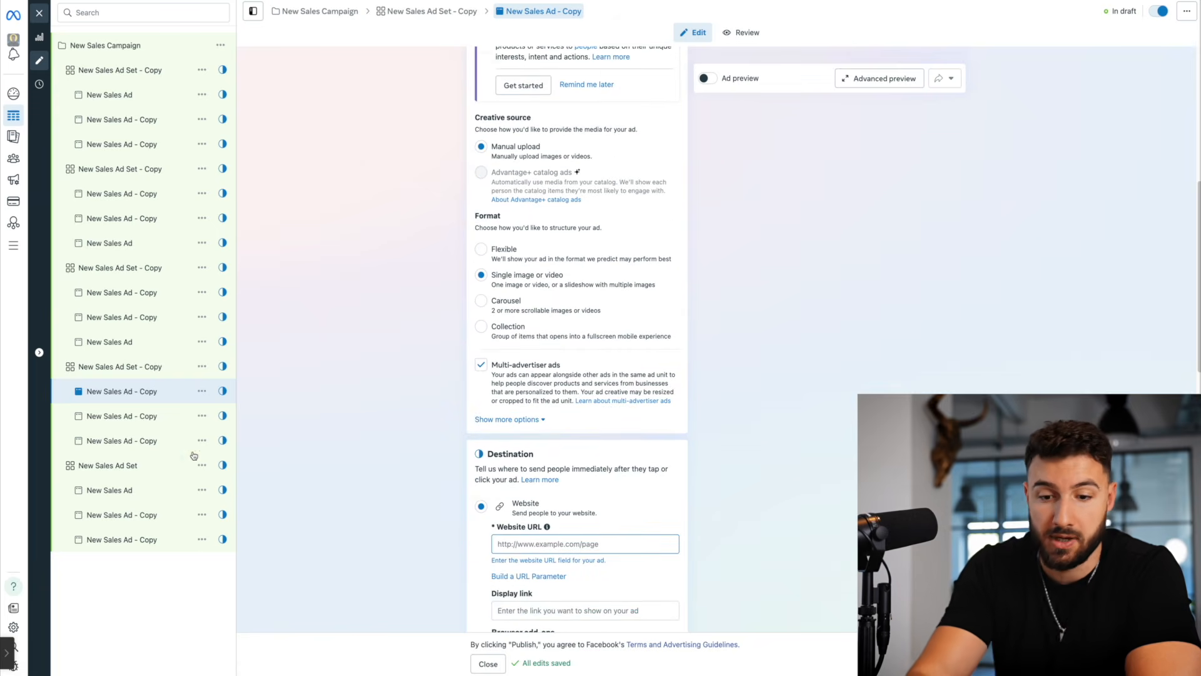
left_click(148, 425)
left_click(148, 441)
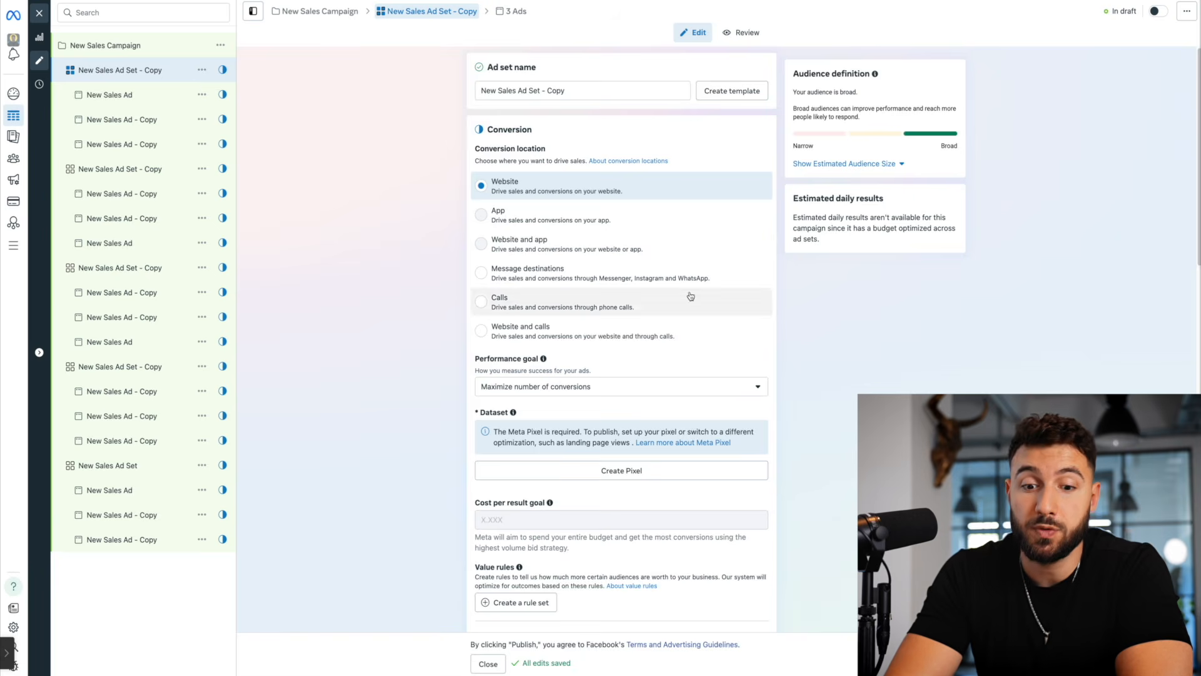
Enable ad set spending limits for the first New Sales Ad Set - Copy and enter a limit of 20.
scroll(618, 364, "down", 5)
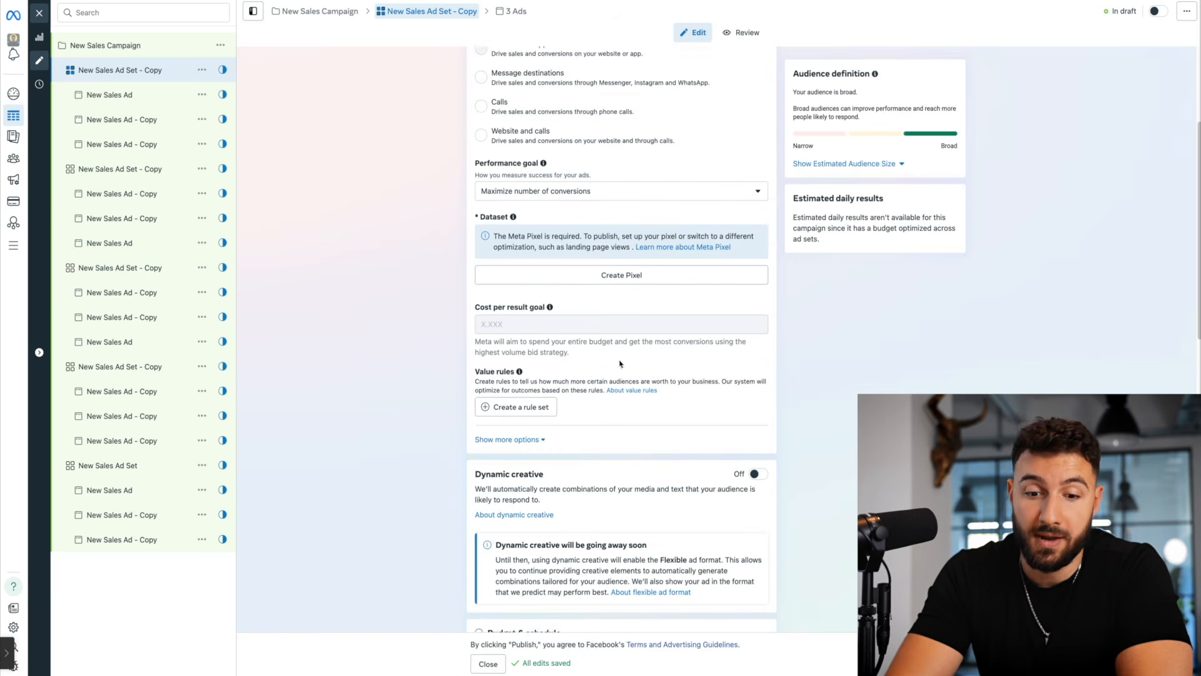
scroll(618, 364, "down", 5)
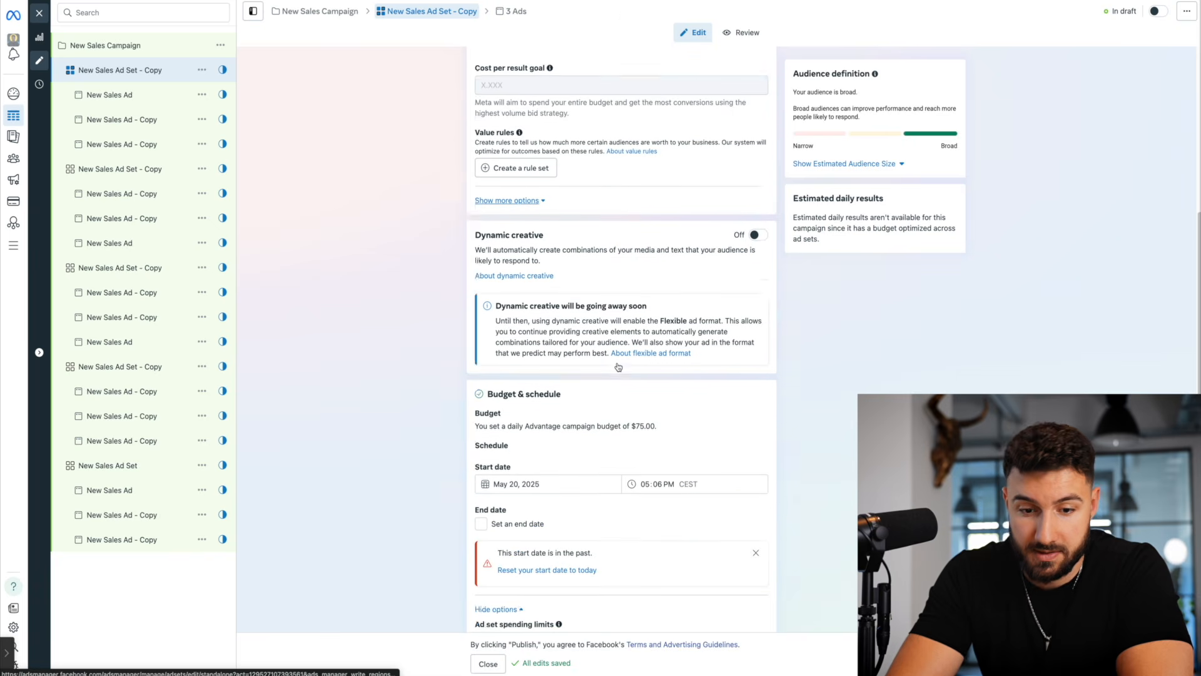
scroll(618, 367, "down", 1)
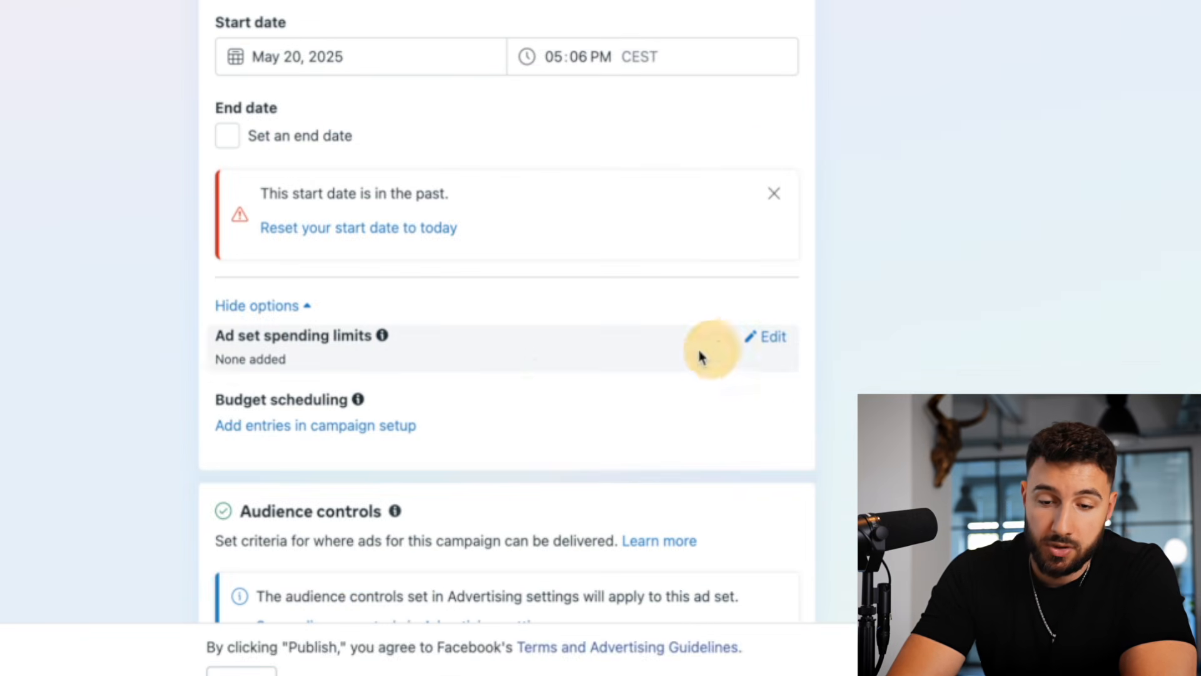
left_click(778, 340)
scroll(550, 357, "down", 3)
left_click(228, 165)
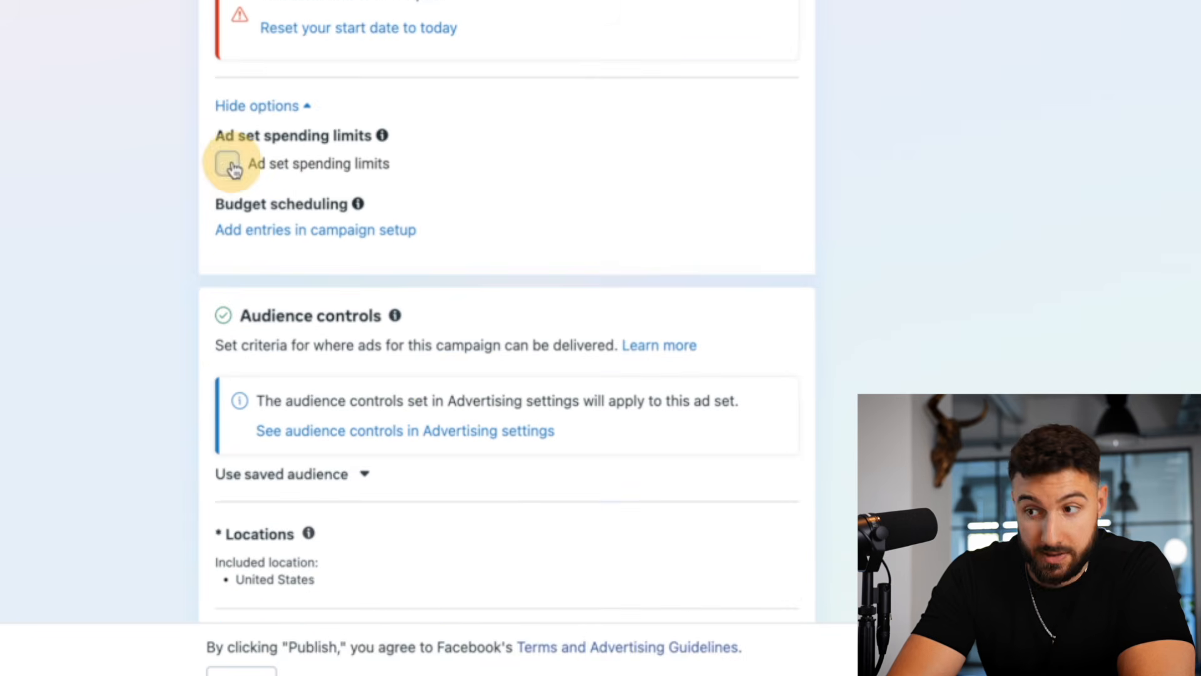
left_click(385, 217)
type("20")
left_click(624, 289)
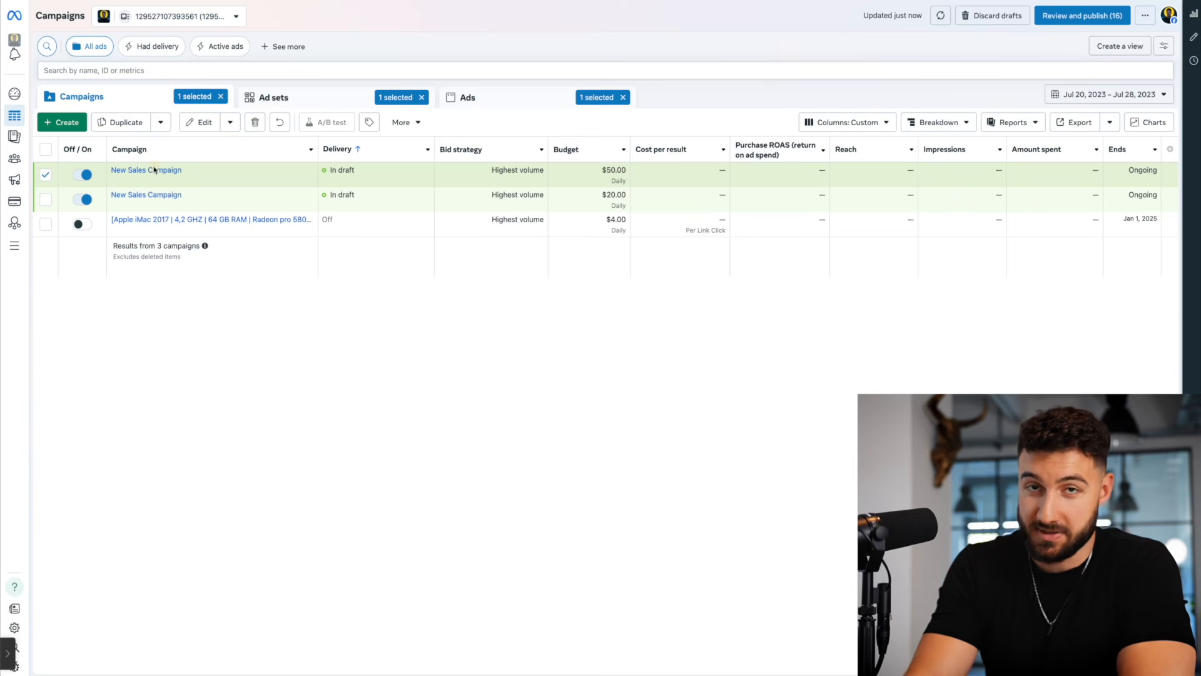
Switch to the Triple Whale website and look over its AI agents headline and the homepage sections below.
left_click(150, 170)
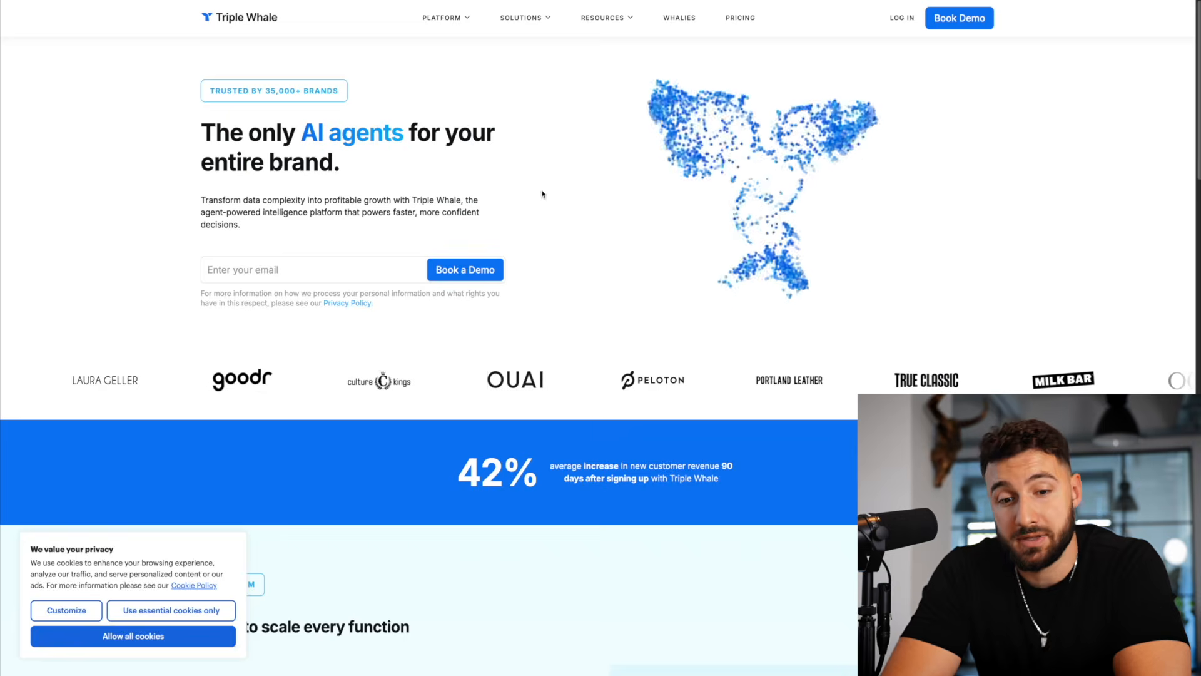
left_click_drag(245, 134, 467, 183)
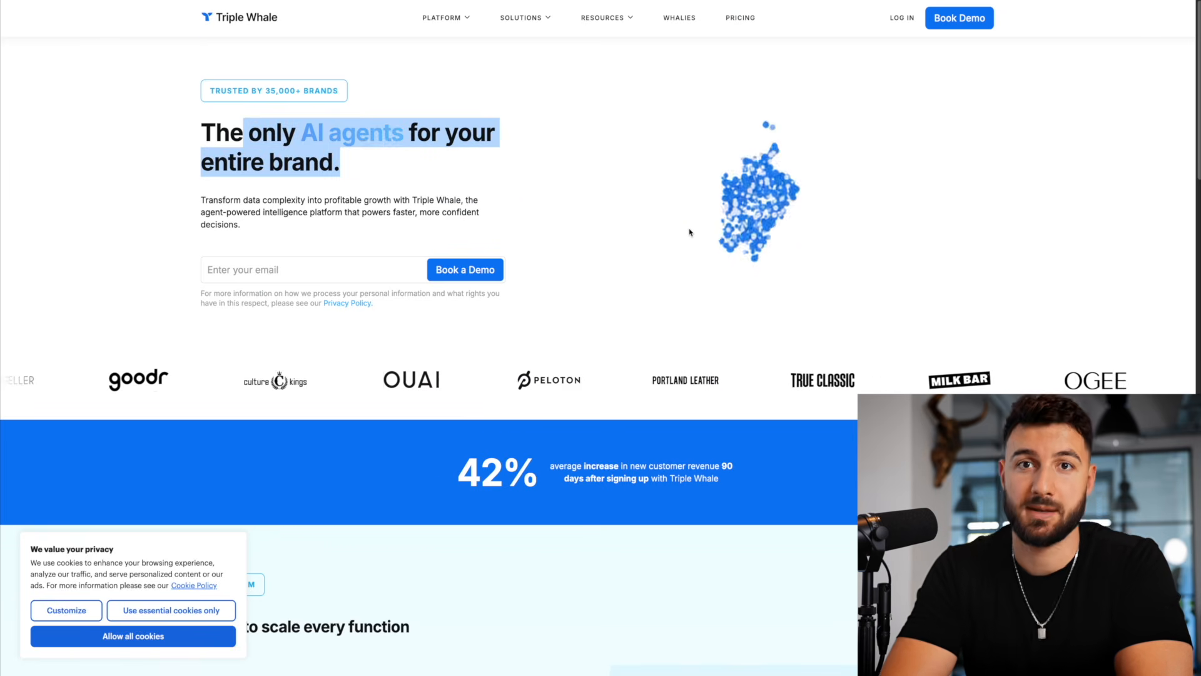
scroll(688, 230, "down", 5)
scroll(690, 232, "down", 2)
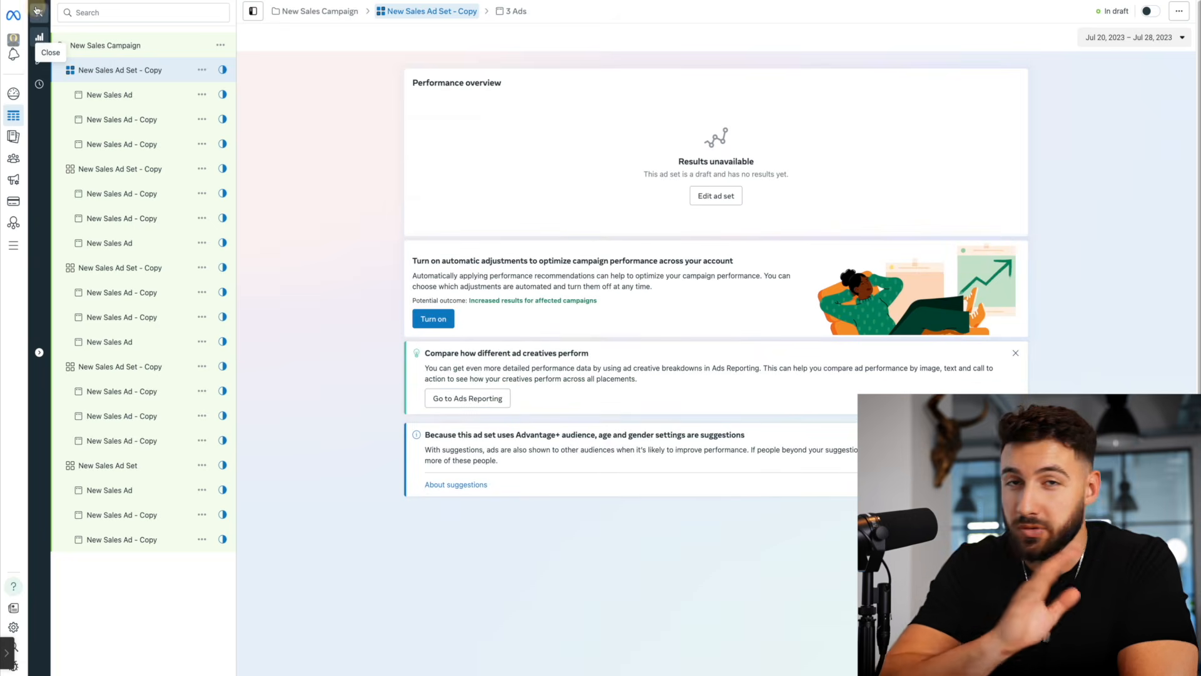
Return to Ads Manager, close the ad set editor and examine the Purchase ROAS definition in the ad sets table.
left_click(39, 13)
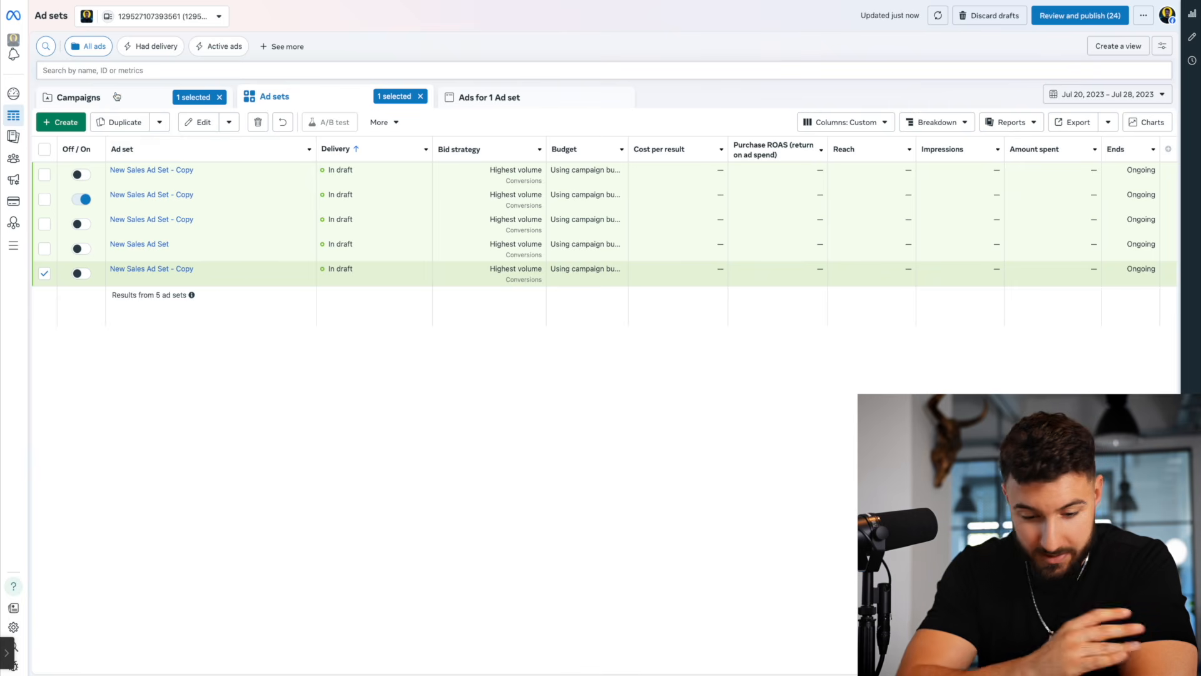
mouse_move(777, 153)
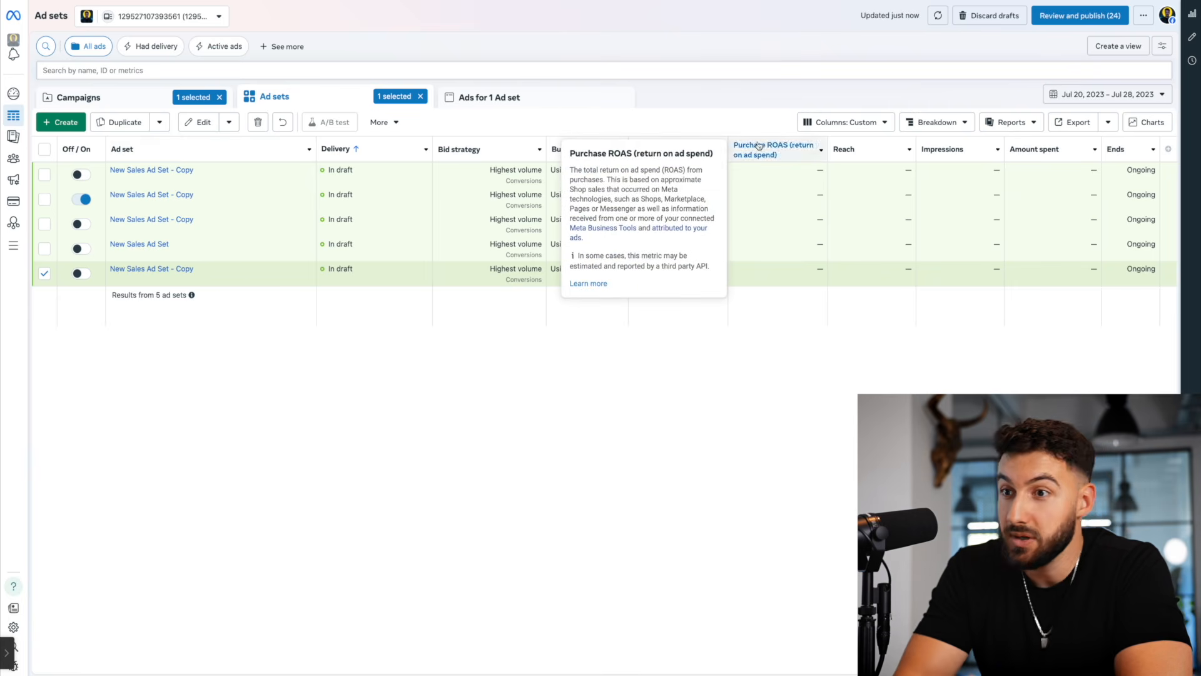
left_click_drag(568, 153, 676, 256)
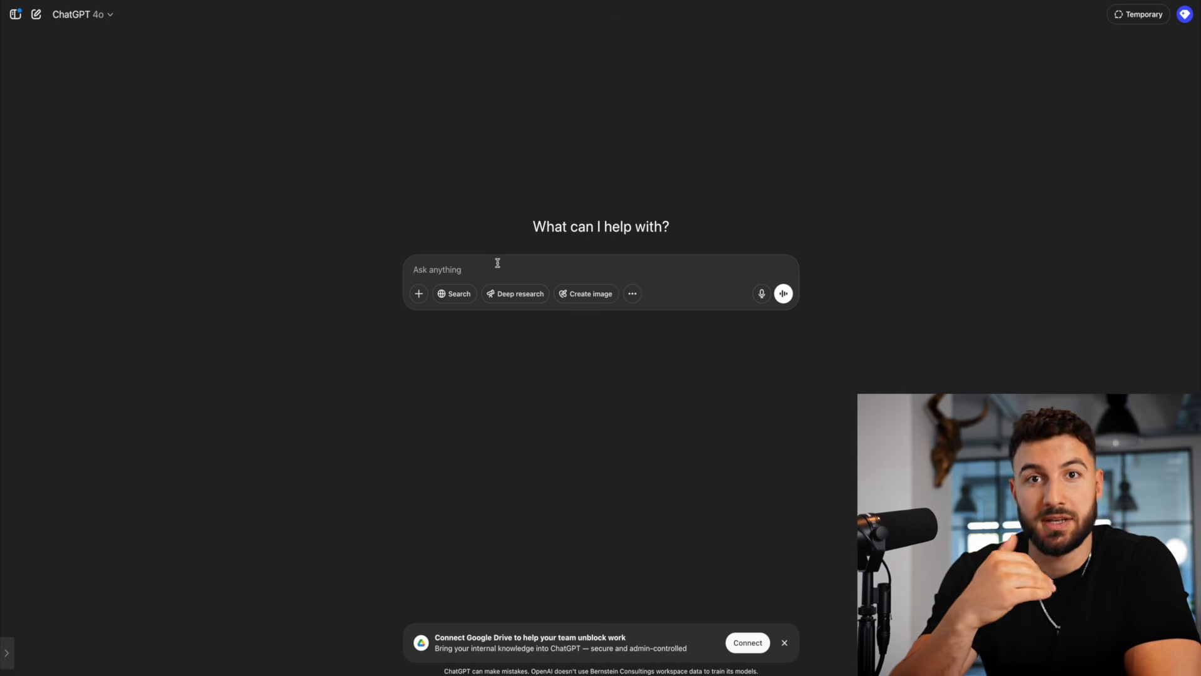
Switch to ChatGPT, submit the dog food ad copy with the 25% OFF offer and dismiss the Google Drive suggestion.
type("🐶 Your Dog Deserves the Best – Give Them Food They’ll Love! 🐾  Tired of dog food that’s all filler and no flavor? ✅ 100% Natural Ingredients ✅ Vet-Approved Recipes ✅ Tail-Wagging Taste Guaranteed  Whether your pup is a picky eater or a food-loving furball, our premium dog food is crafted to keep them healthy, happy, and full of energy.  🦴 Try it today and get 25% OFF your first bag! 📦 Fast shipping. Happiness guaranteed.  👉 Tap \"Shop Now\" and treat your dog to real food!")
key("Return")
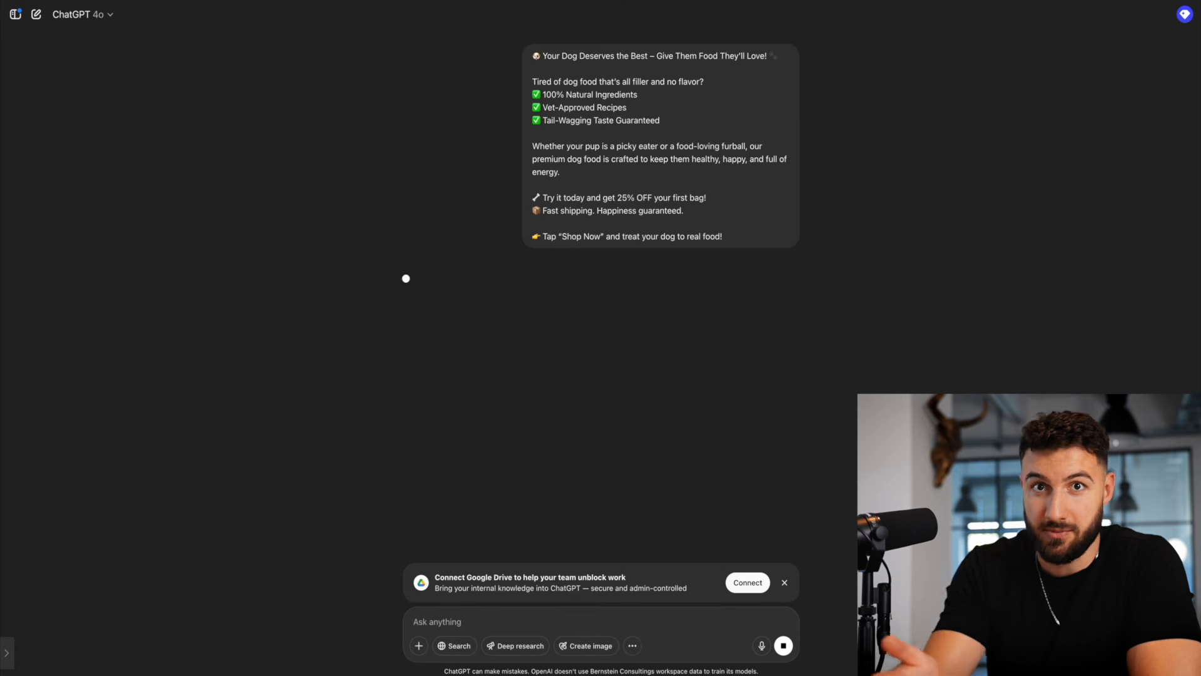
left_click(782, 584)
Ask ChatGPT "Is this compliant with fb policy" about the submitted ad copy.
type("Is this")
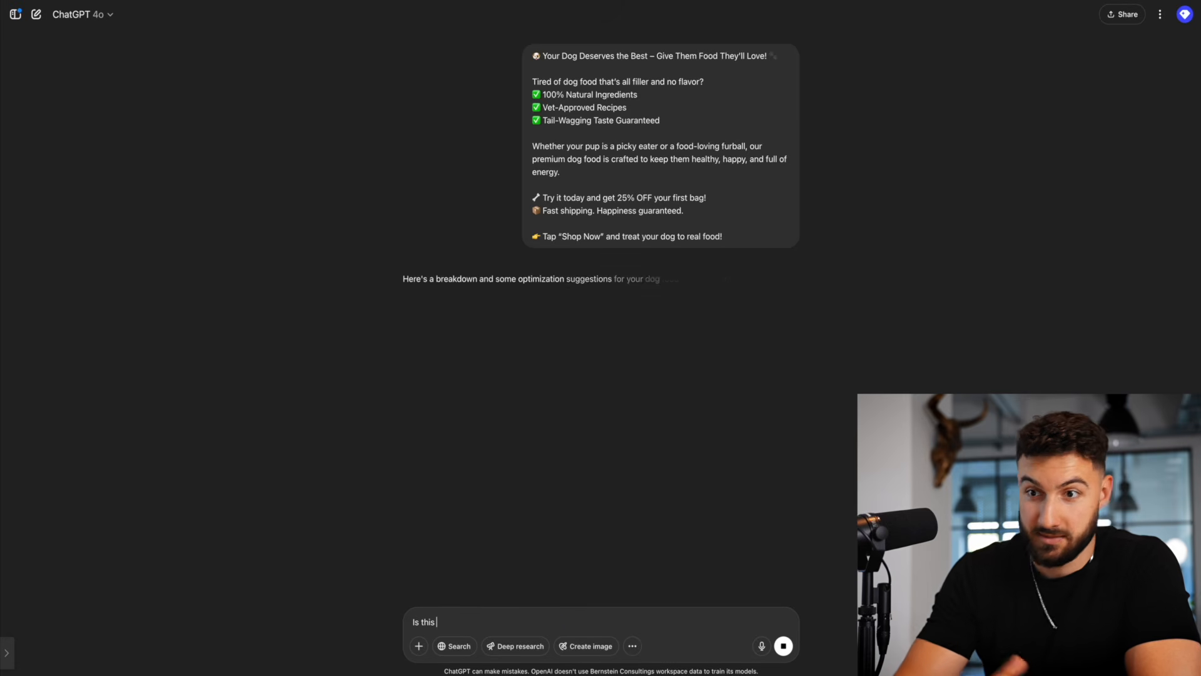
type(" comlia")
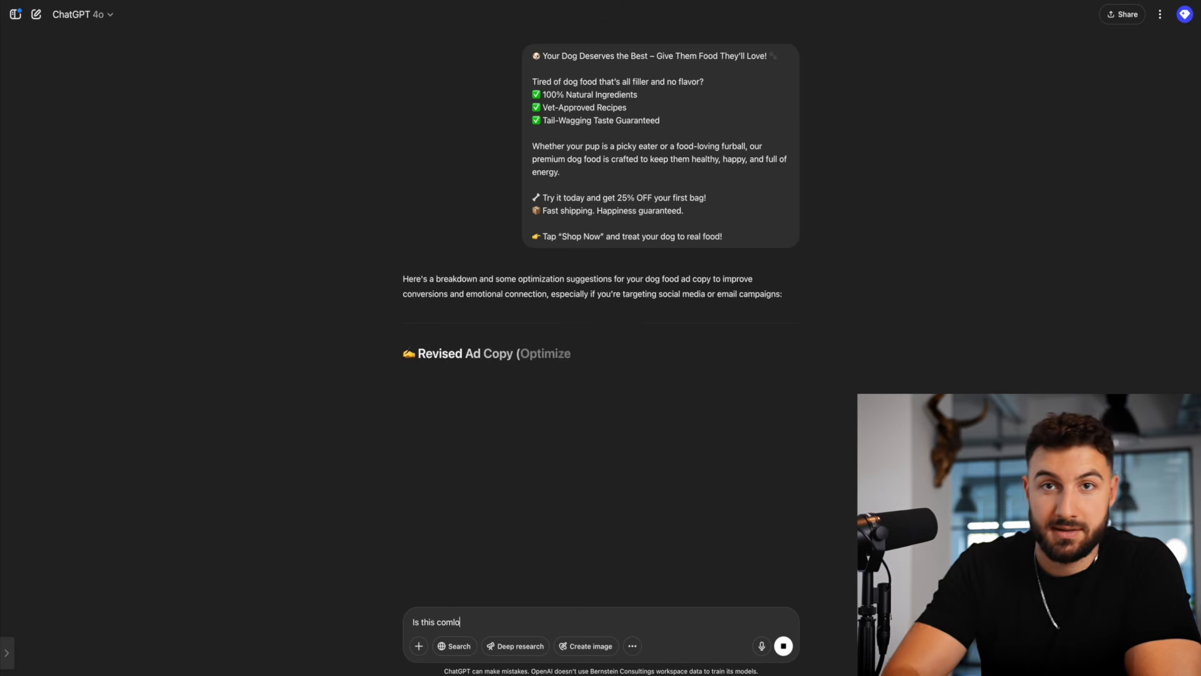
key("BackSpace")
key("BackSpace")
key("BackSpace")
type("plian")
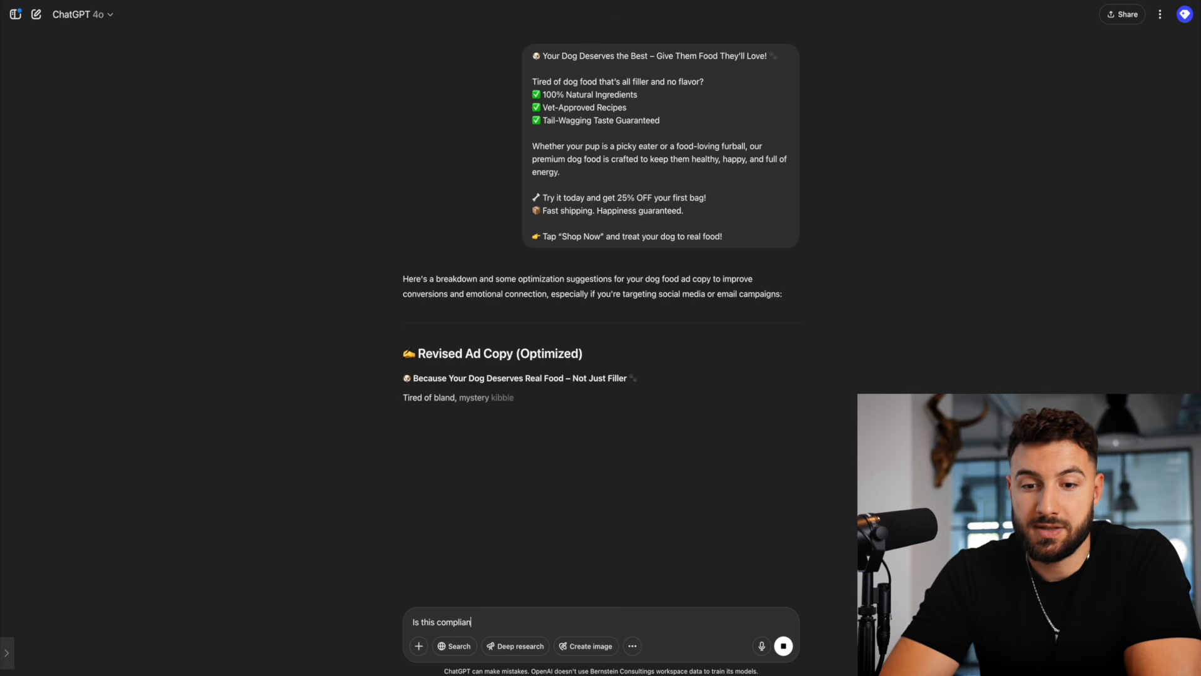
type("t with fb policy")
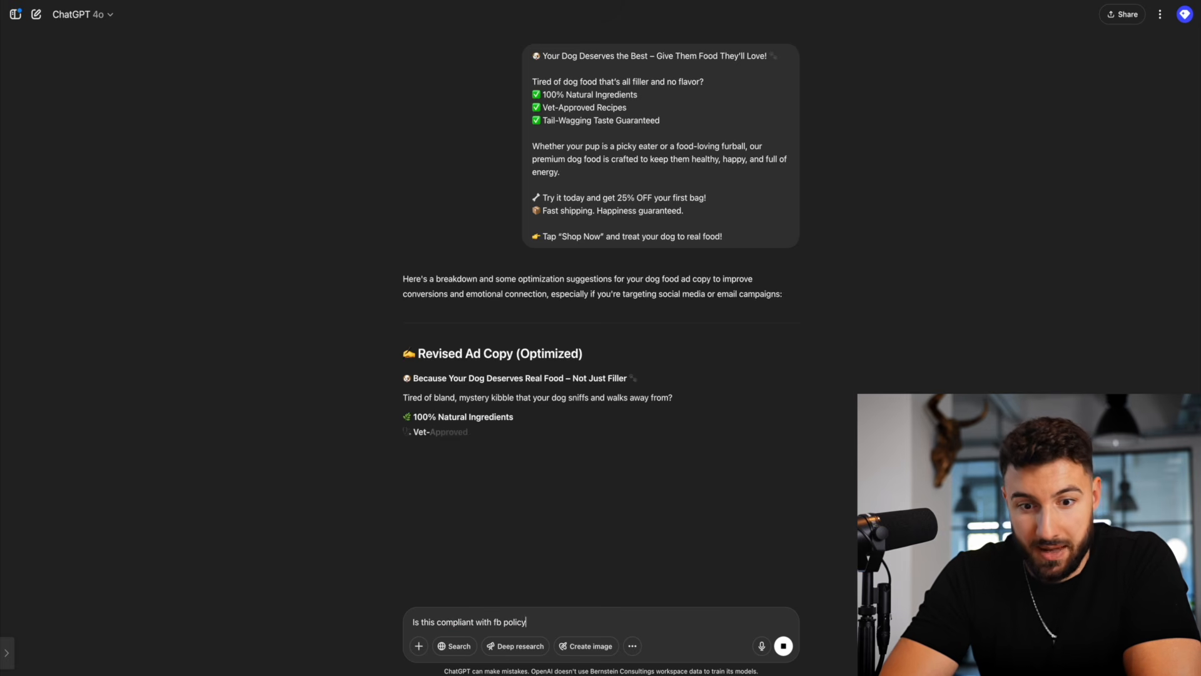
key("Return")
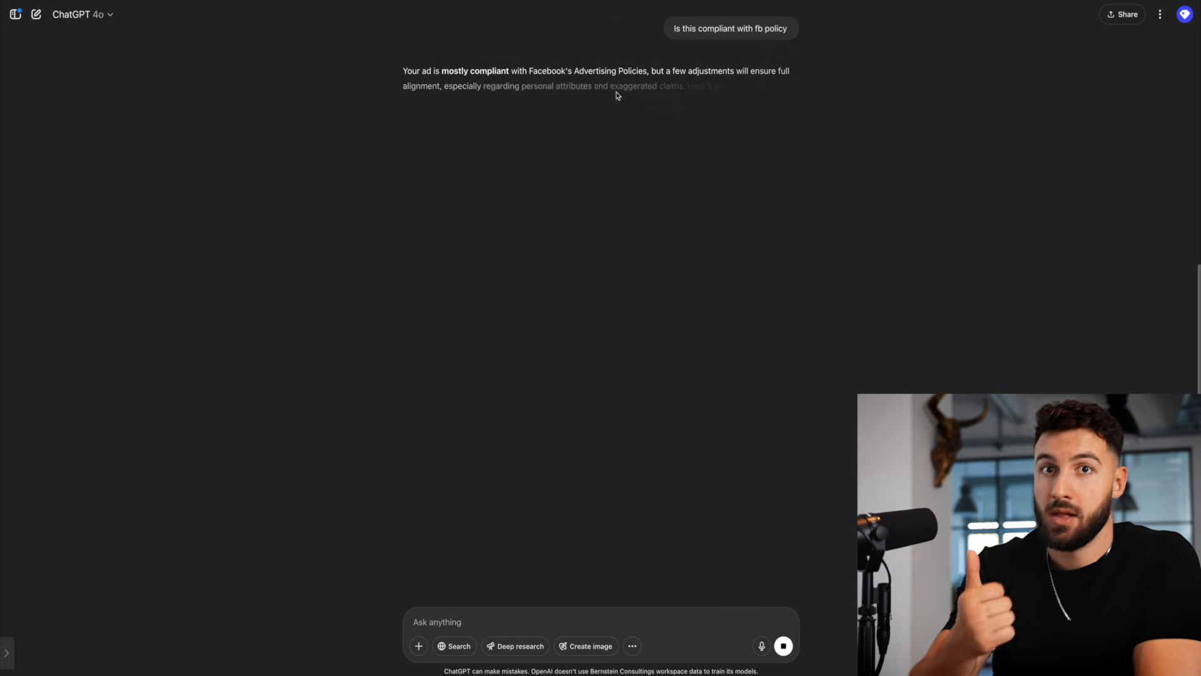
Read the compliance verdict and the breakdown of compliant elements in the reply.
left_click_drag(403, 73, 556, 72)
left_click_drag(420, 171, 500, 173)
left_click(450, 197)
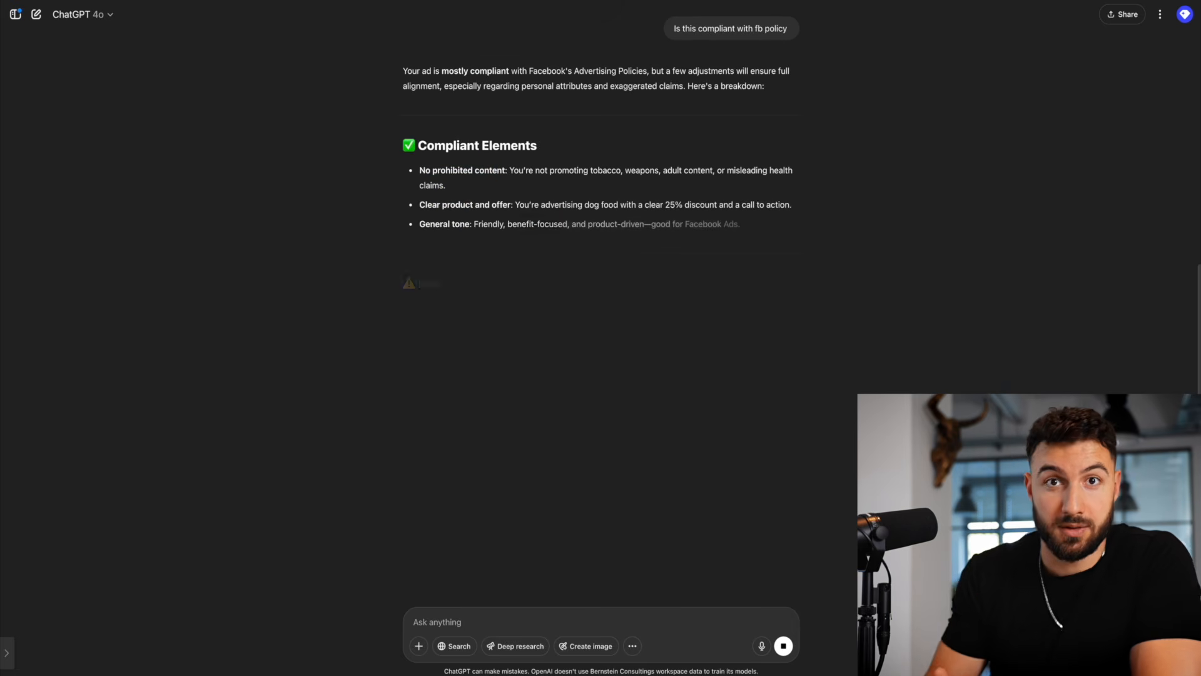